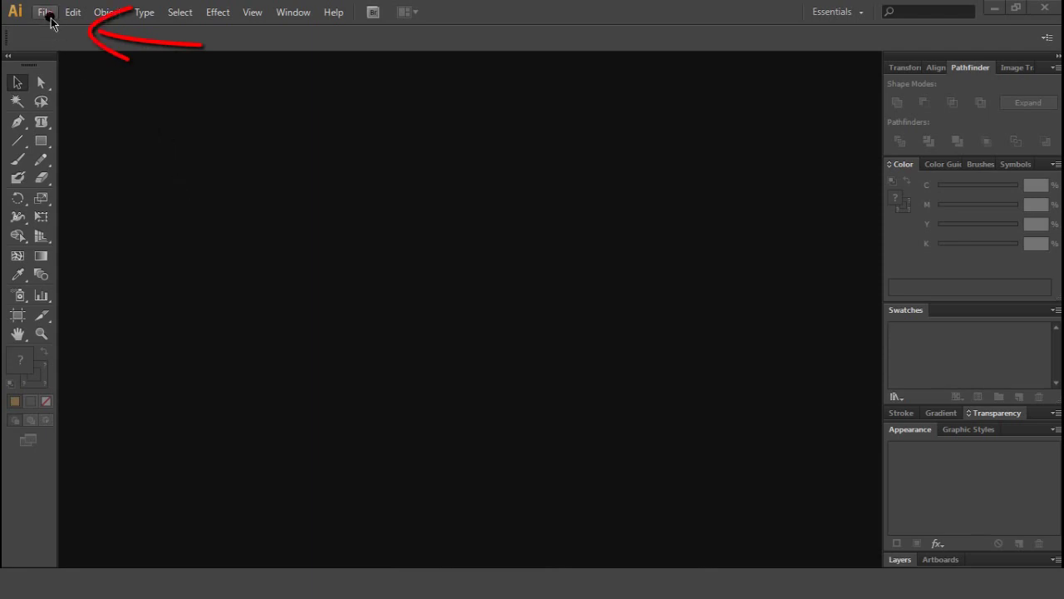
Step: Create a new 1000 × 1000 px document with units set to Pixels
click(44, 13)
click(54, 27)
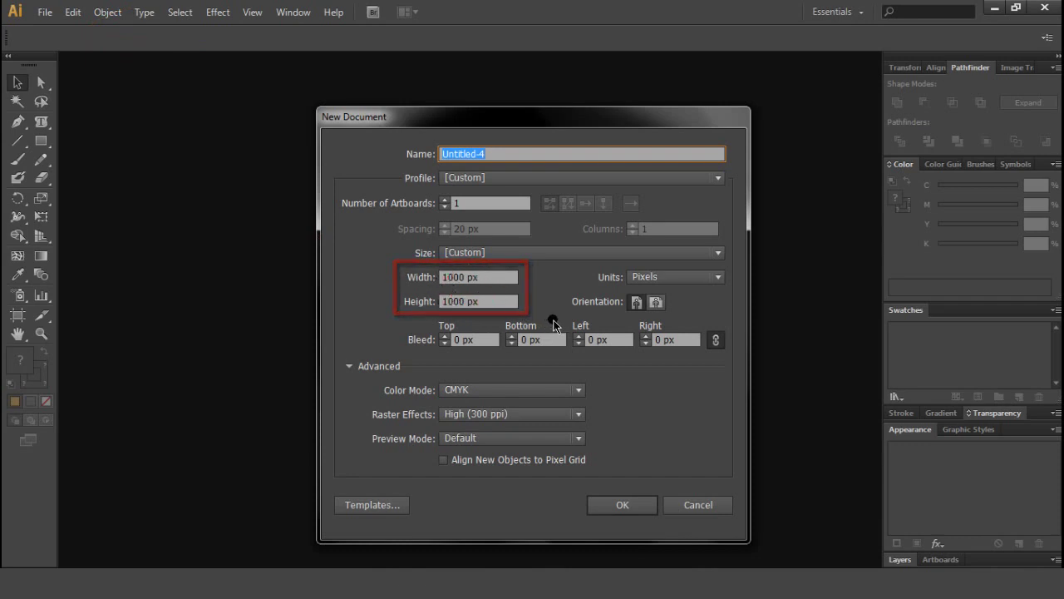
click(718, 280)
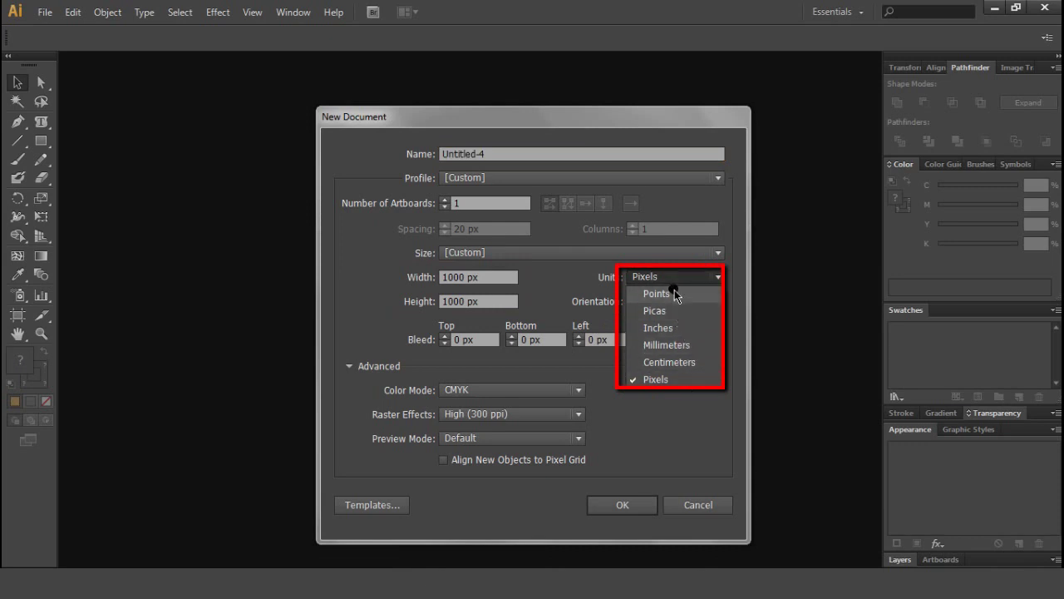
click(655, 417)
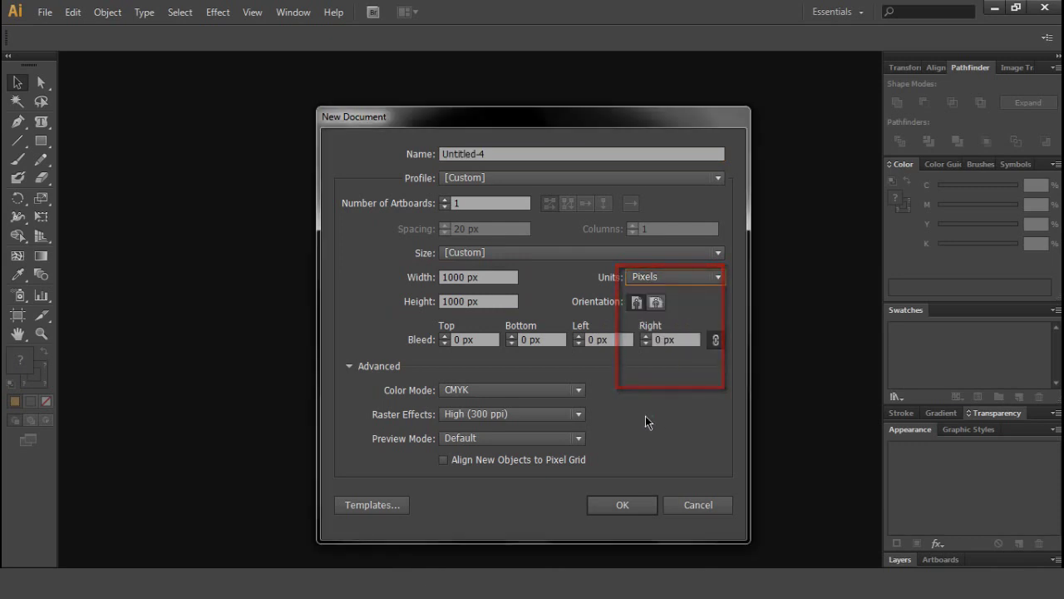
click(622, 504)
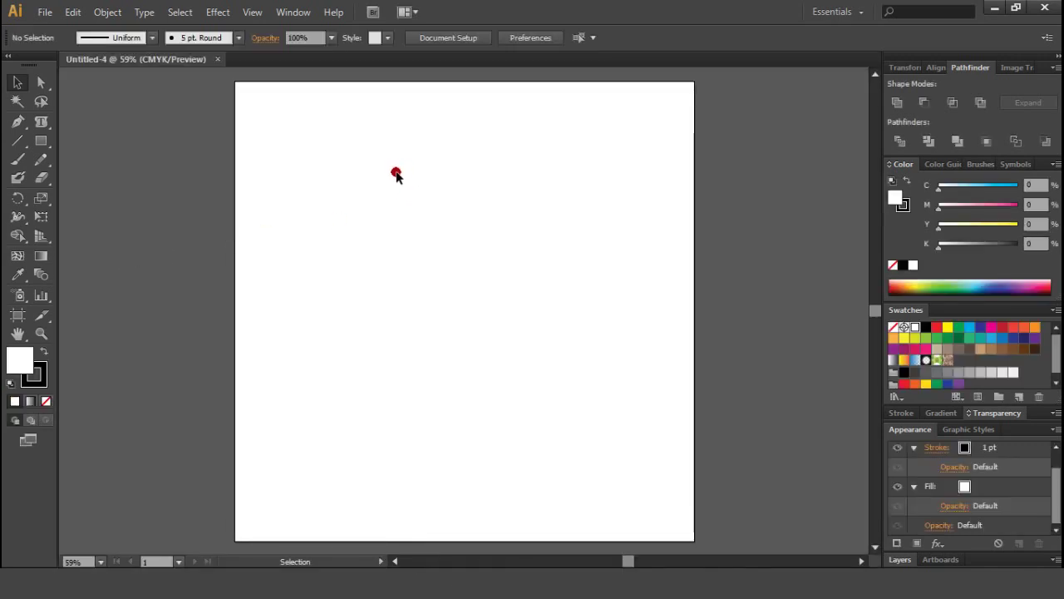
Step: Draw a roughly 657 × 657 px square on the upper-left part of the artboard
click(47, 144)
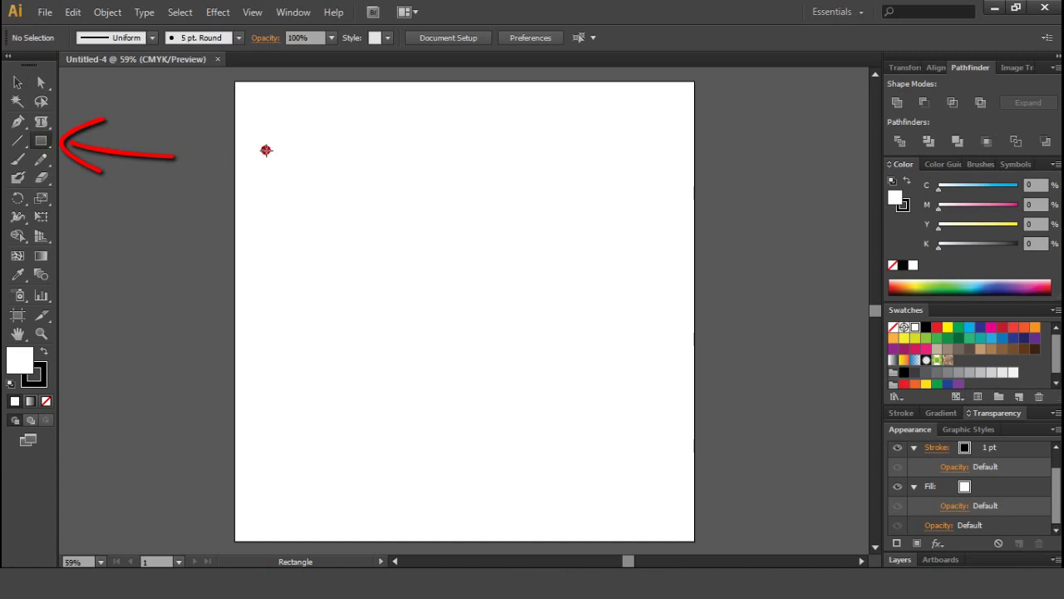
mouse_move(261, 136)
mouse_down()
mouse_move(413, 252)
mouse_move(532, 363)
mouse_move(557, 387)
mouse_move(564, 438)
mouse_up()
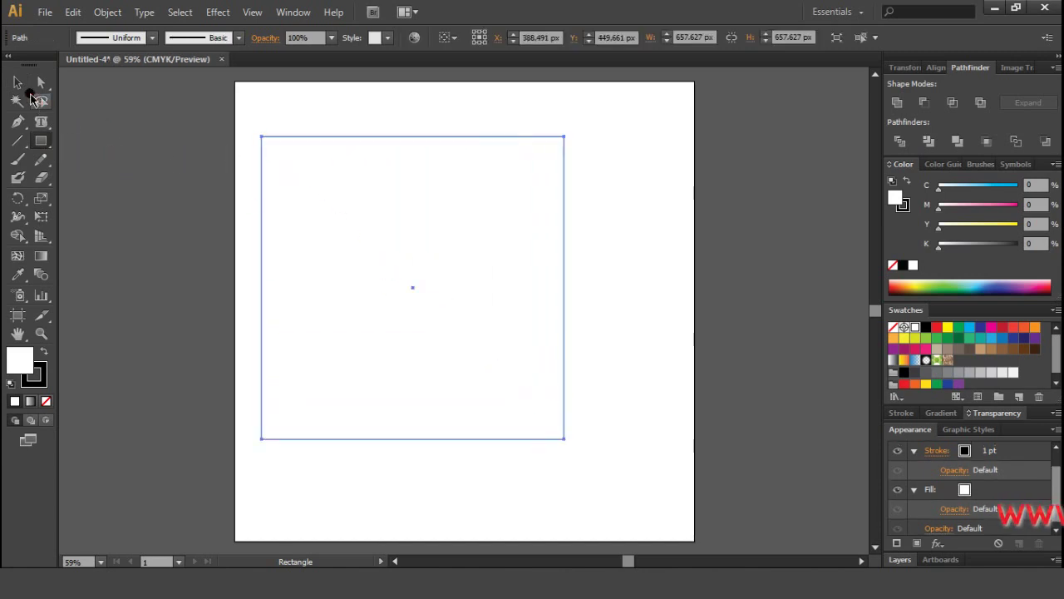
click(16, 82)
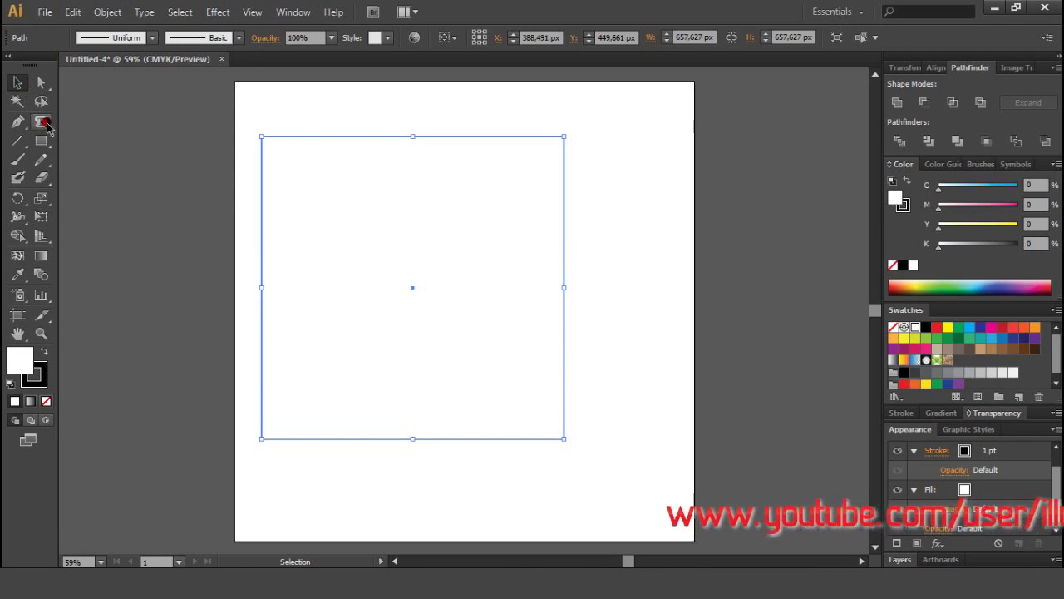
drag(44, 121, 138, 146)
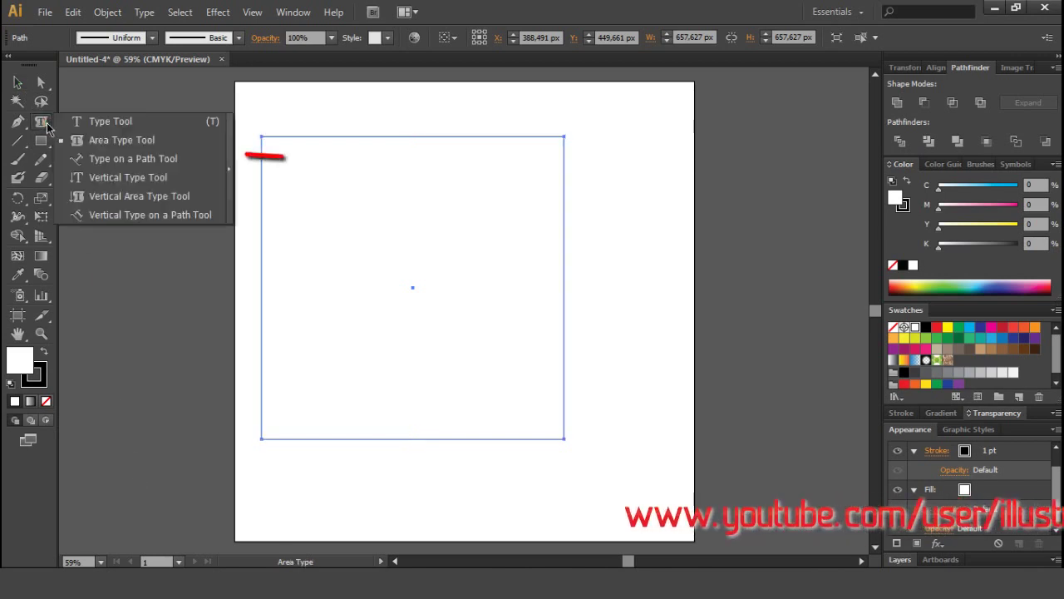
Step: Turn the square into area type with pasted Lorem ipsum text, then make the frame wider and shorter
click(137, 146)
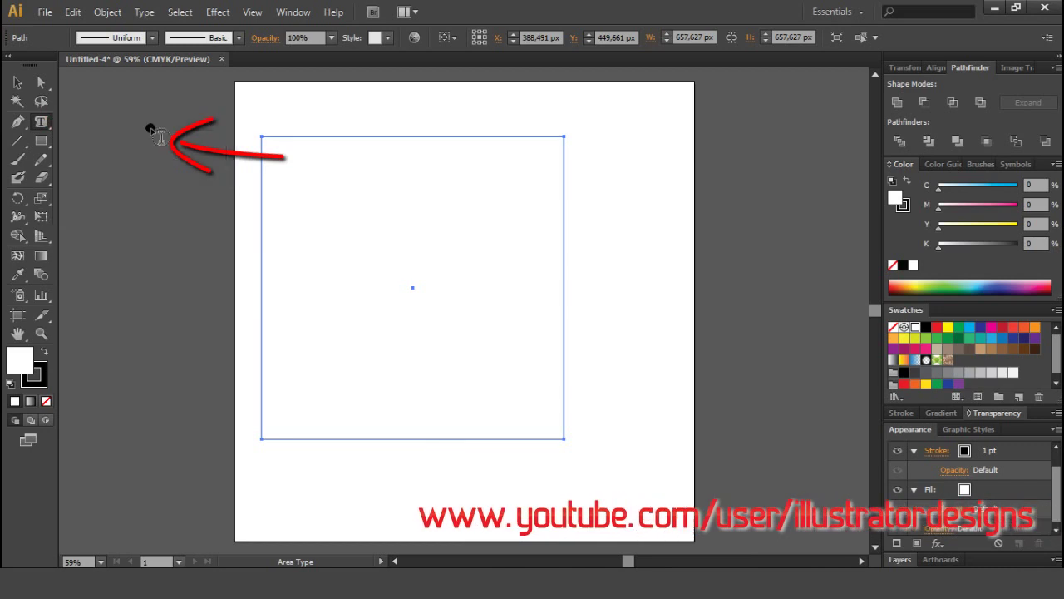
click(265, 139)
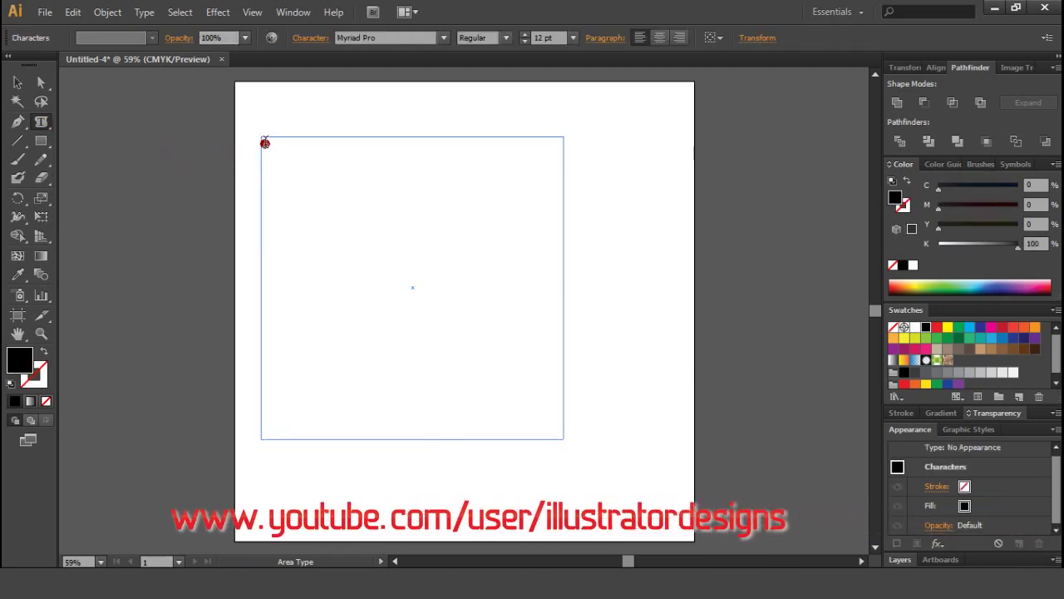
key(ctrl+v)
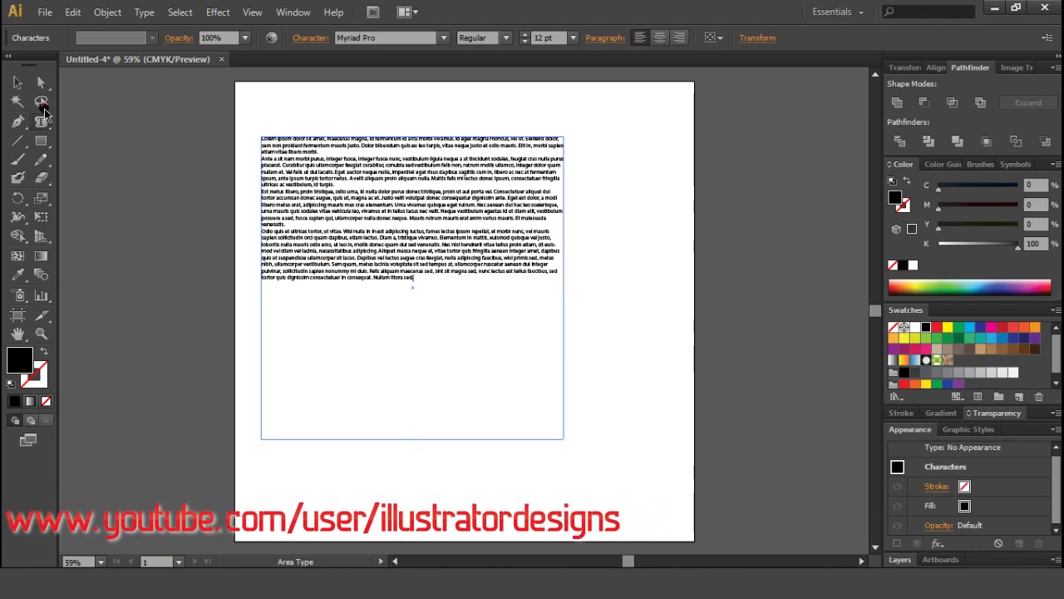
key(Escape)
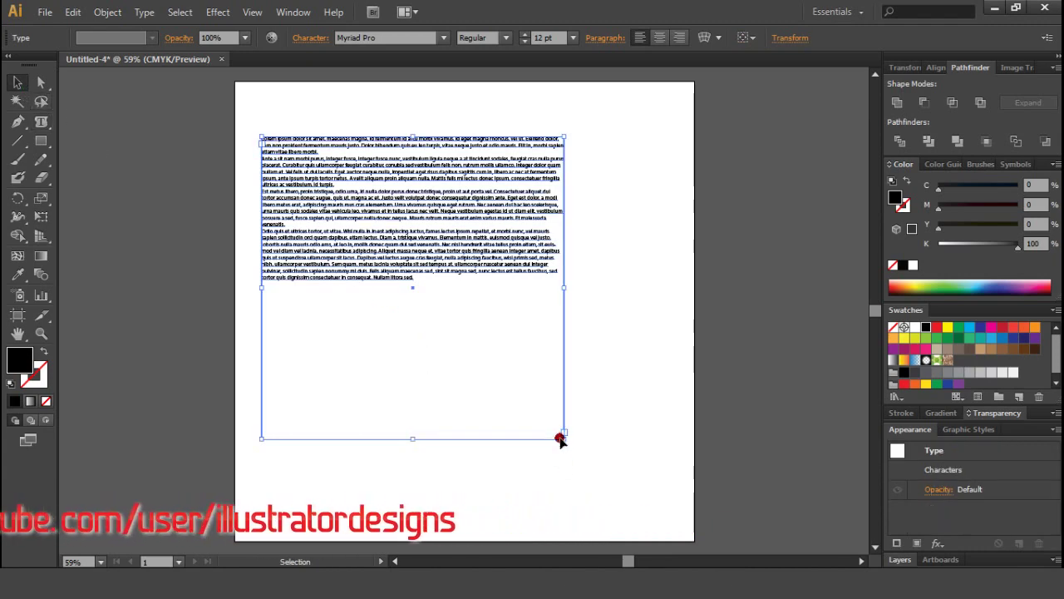
mouse_move(555, 425)
mouse_down()
mouse_move(539, 376)
mouse_move(541, 266)
mouse_move(575, 340)
mouse_move(642, 420)
mouse_up()
Step: Set all the placeholder text to 18 pt
double_click(410, 204)
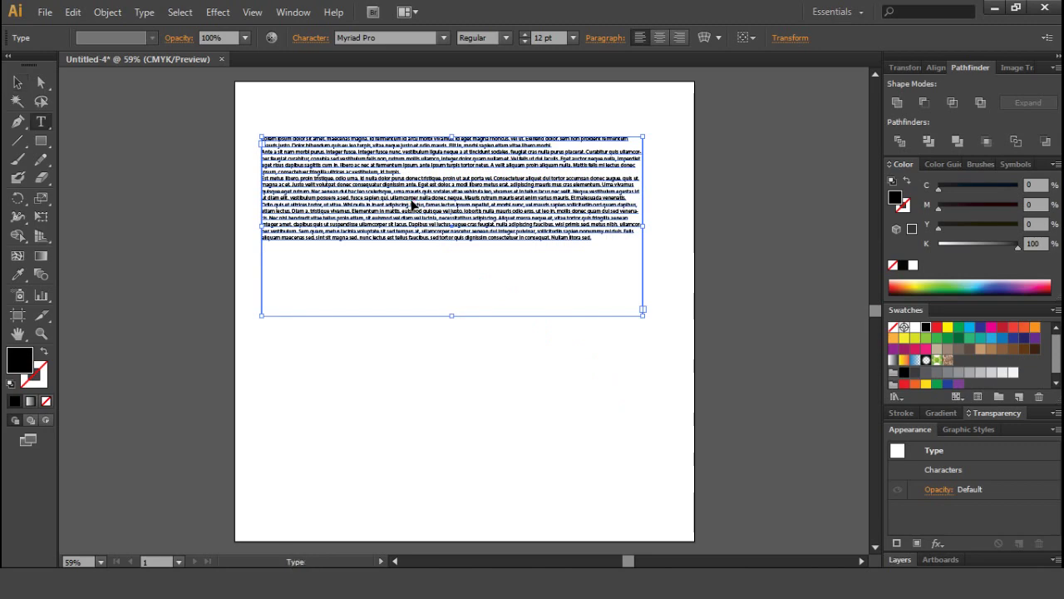
triple_click(411, 203)
key(ctrl+a)
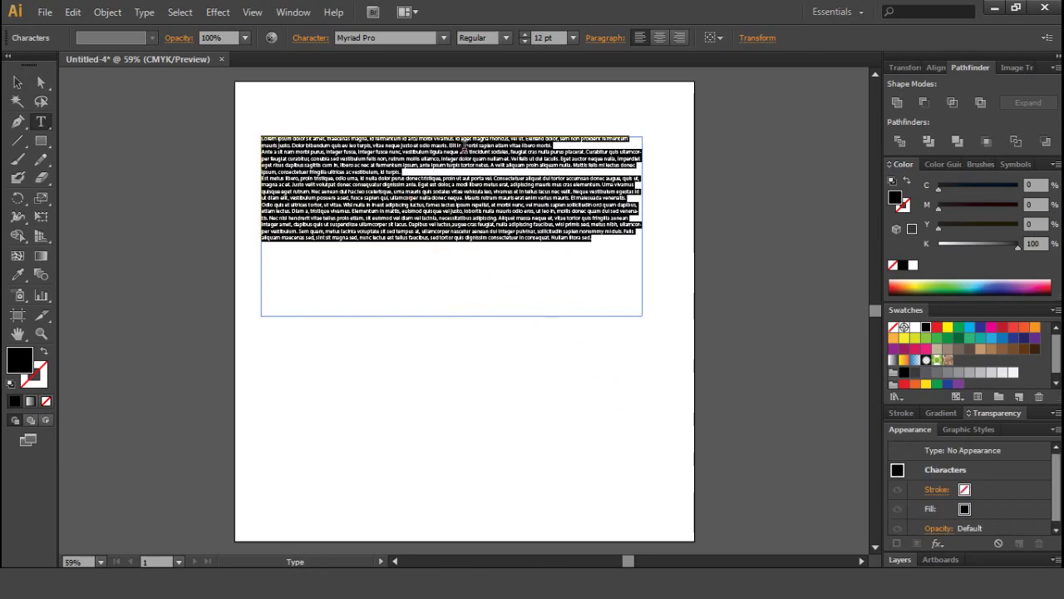
click(572, 38)
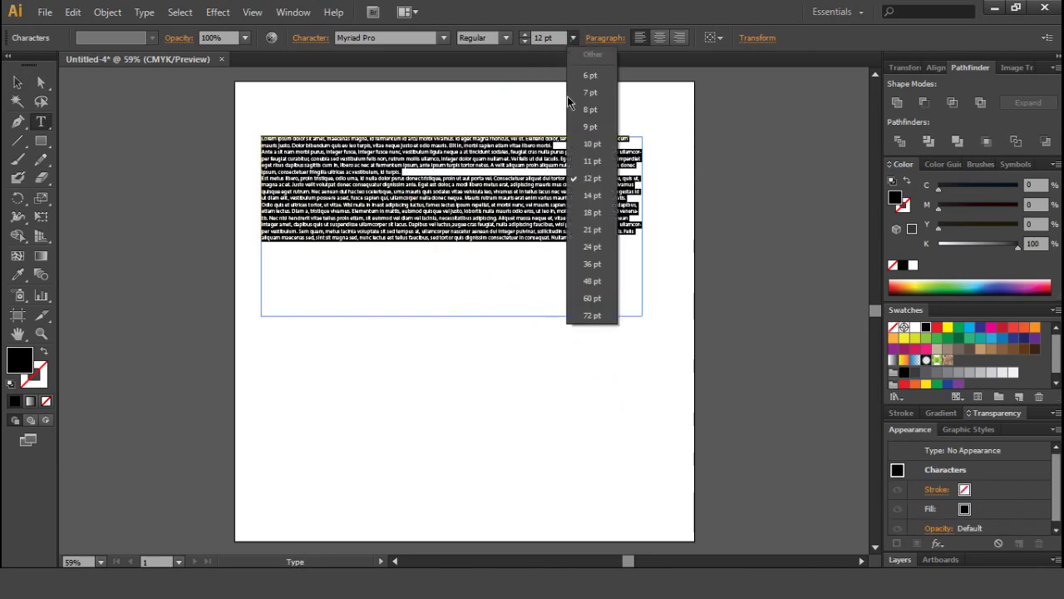
click(592, 217)
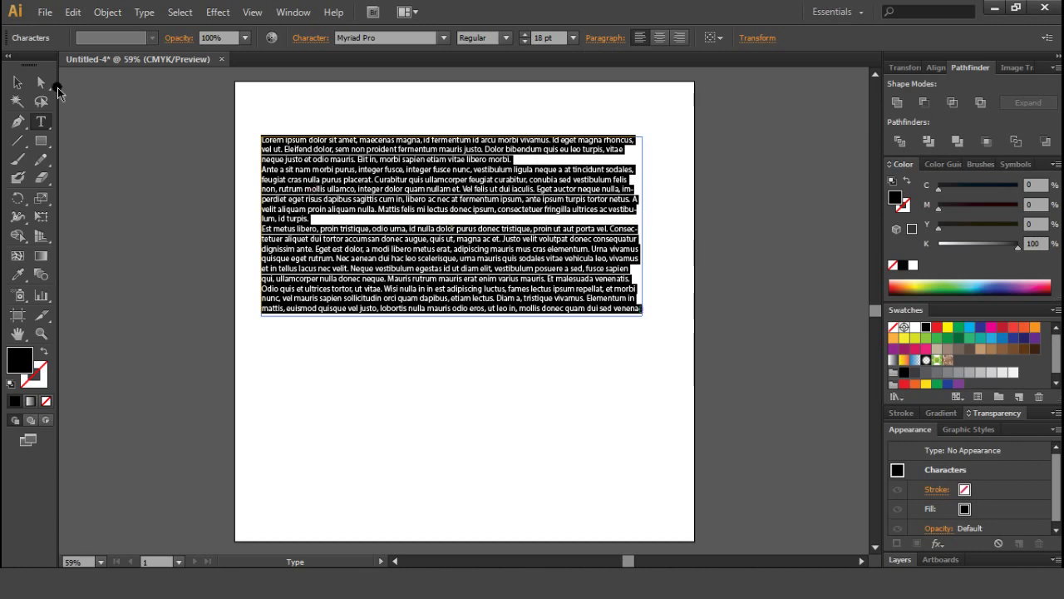
Step: Reshape the text frame into a narrower, taller column and shift it right
click(18, 84)
mouse_move(643, 225)
mouse_down()
mouse_move(408, 301)
mouse_move(358, 487)
mouse_move(367, 462)
mouse_up()
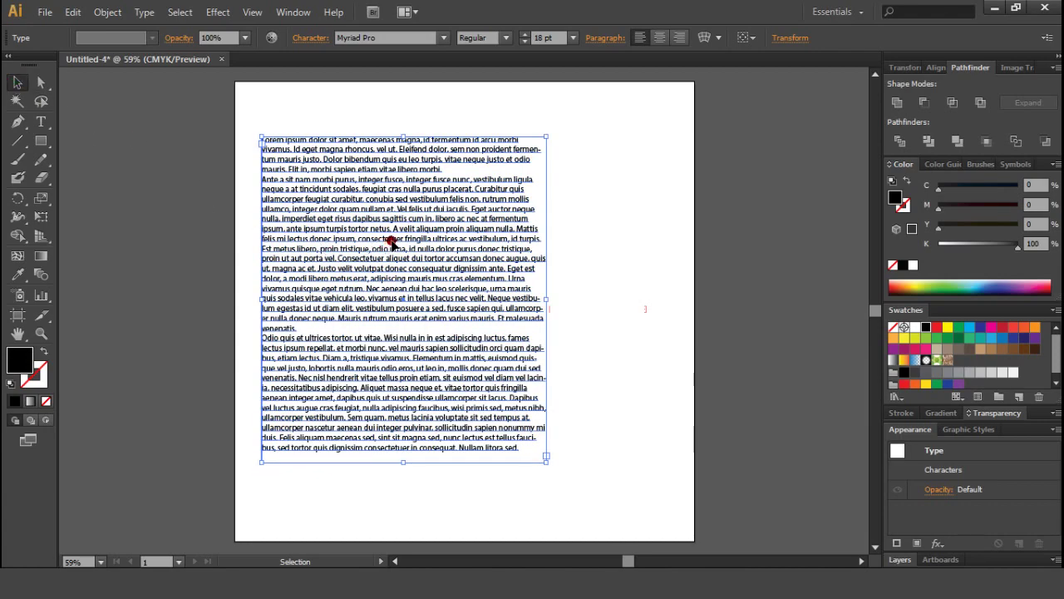
drag(391, 241, 428, 232)
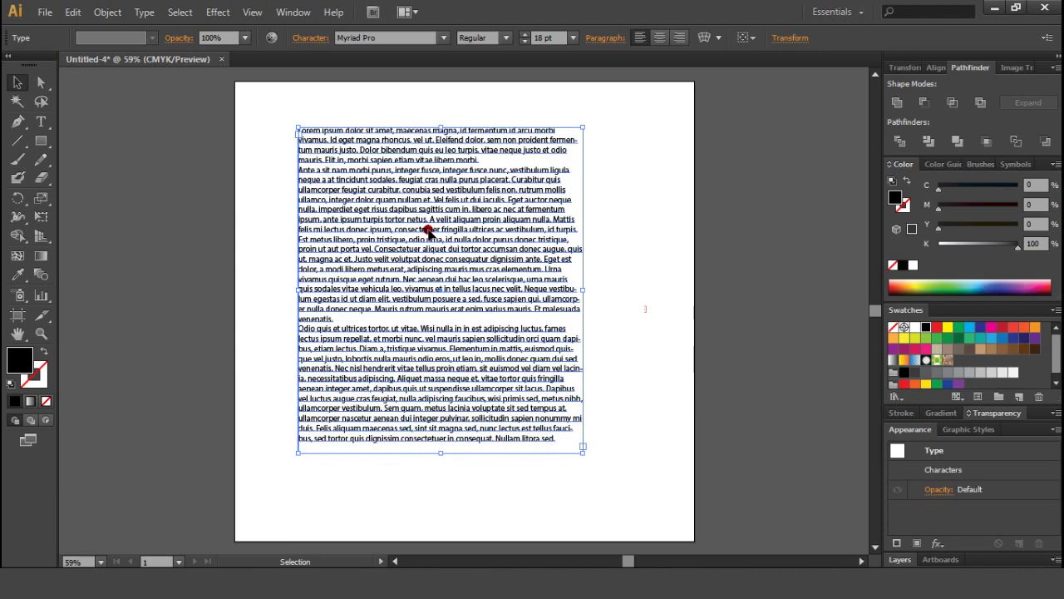
click(267, 184)
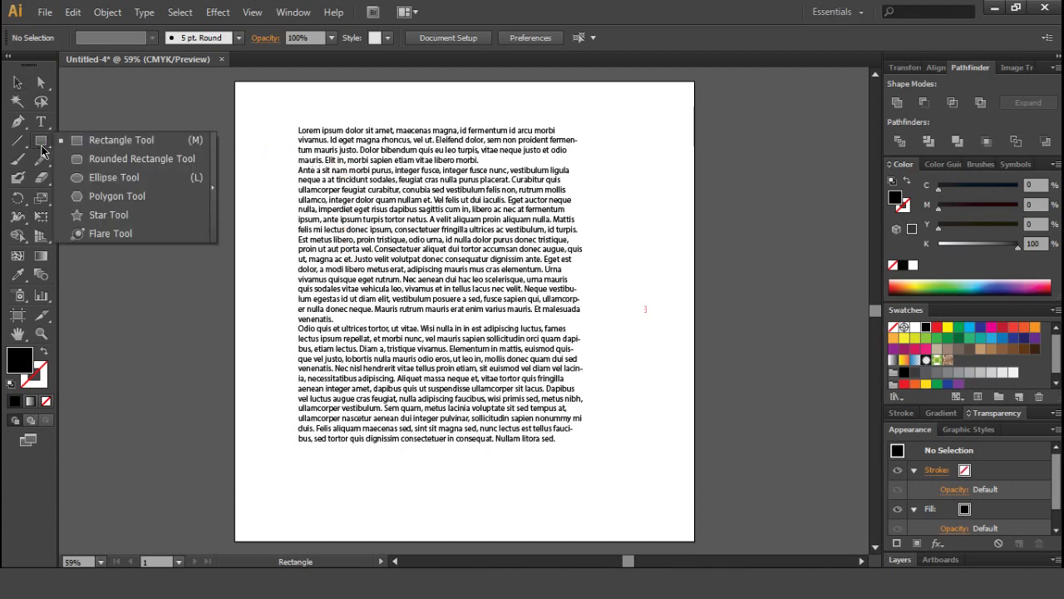
Step: Create a star on the artboard with the Star tool
drag(41, 150, 106, 213)
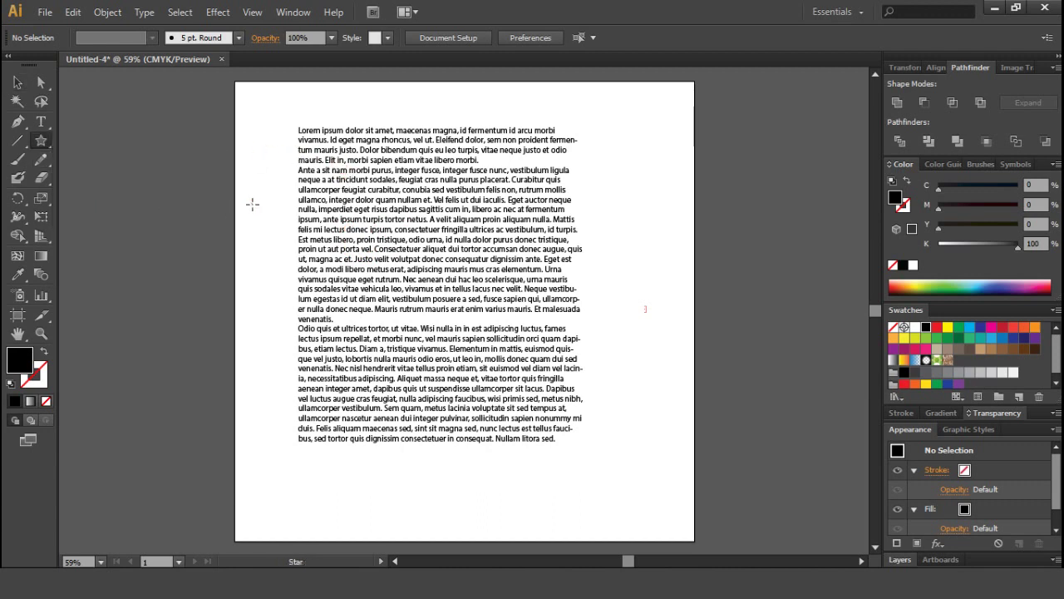
click(252, 203)
click(497, 338)
click(17, 83)
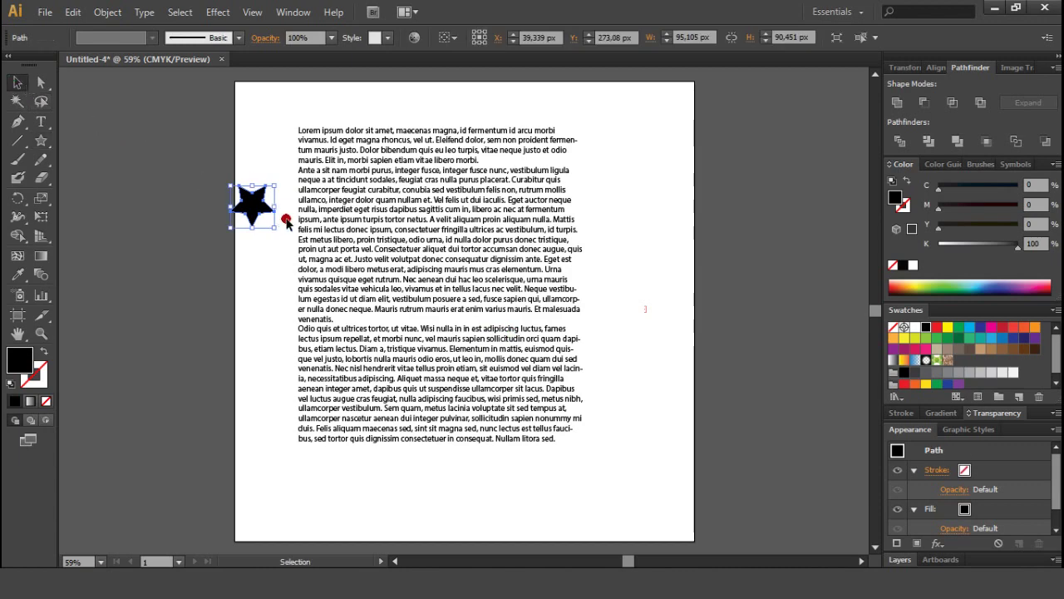
Step: Reflect the star vertically, enlarge it over the text, and fill it with the green-and-yellow pattern
click(108, 12)
click(281, 34)
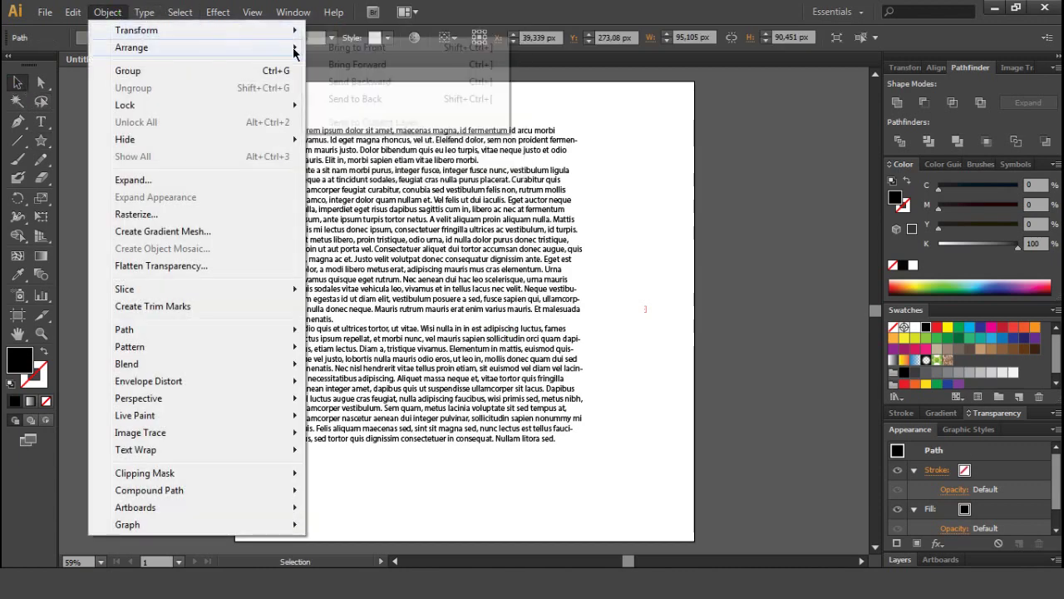
click(364, 88)
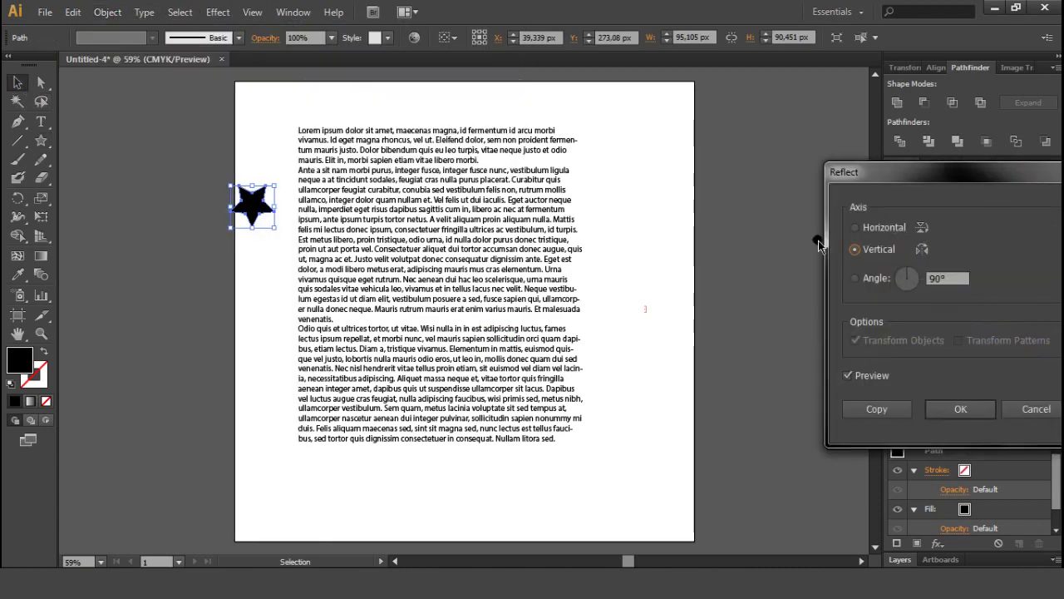
click(960, 409)
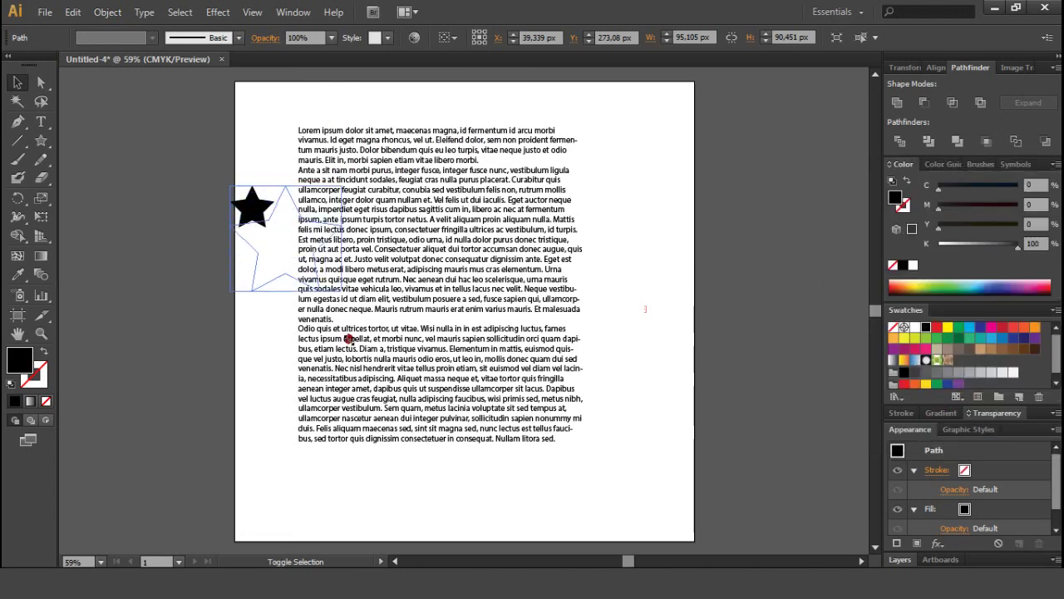
drag(273, 228, 452, 395)
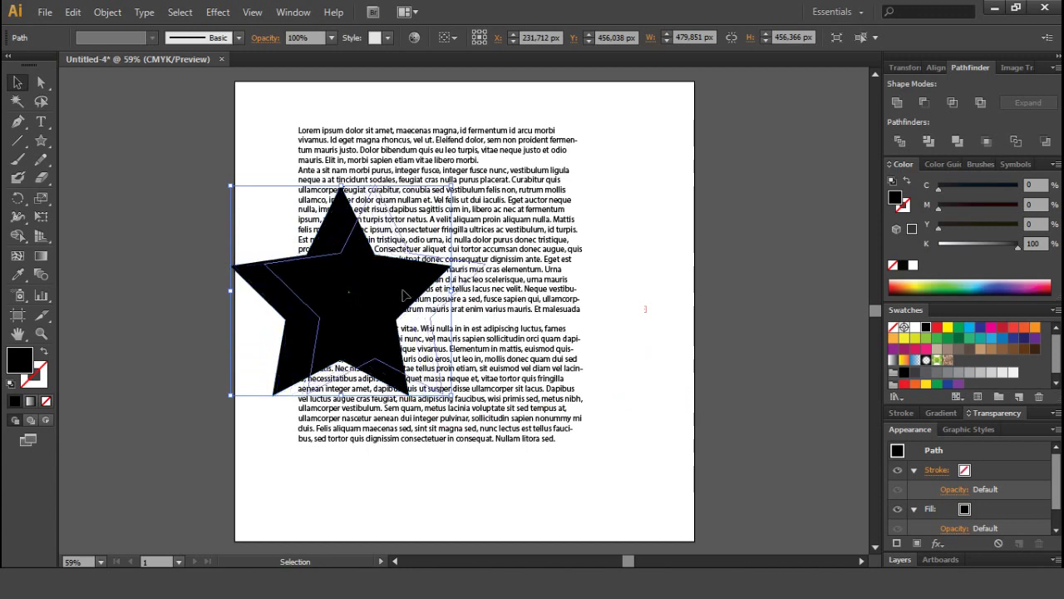
drag(356, 296, 462, 287)
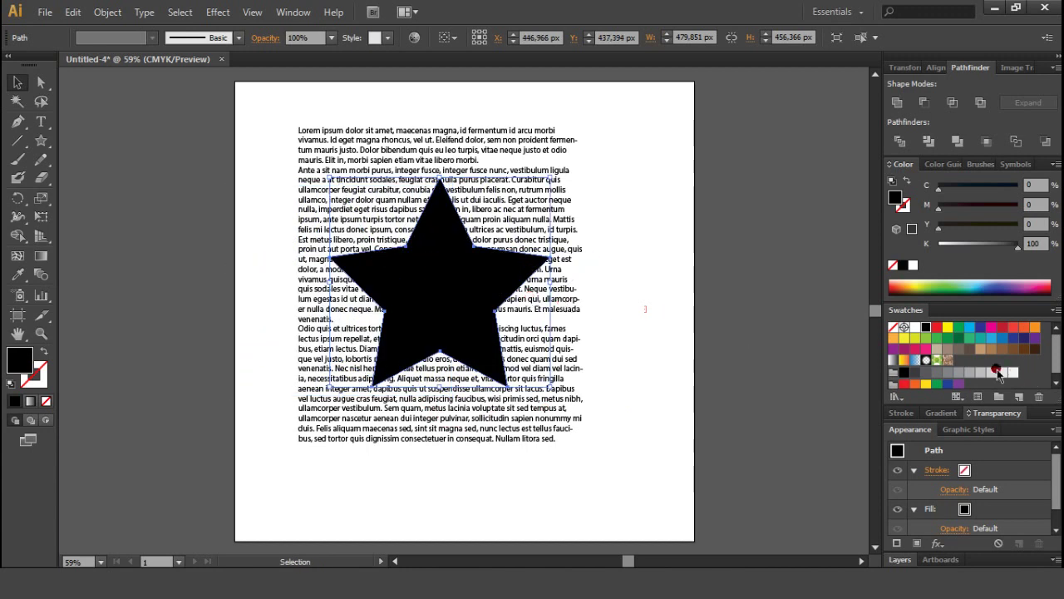
click(939, 360)
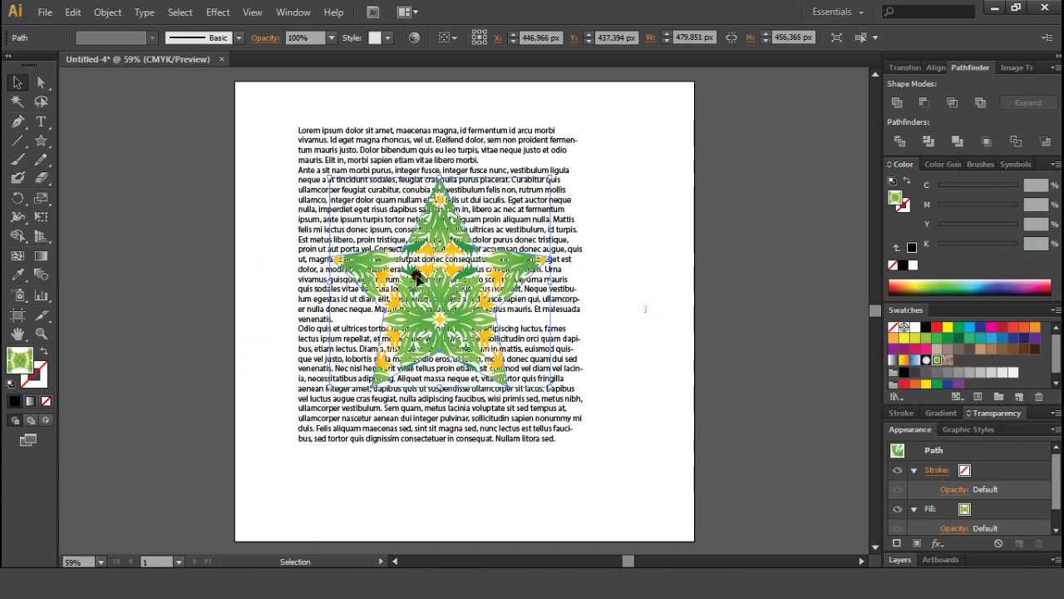
Step: Nudge the star slightly and select it together with the text block
drag(372, 267, 370, 263)
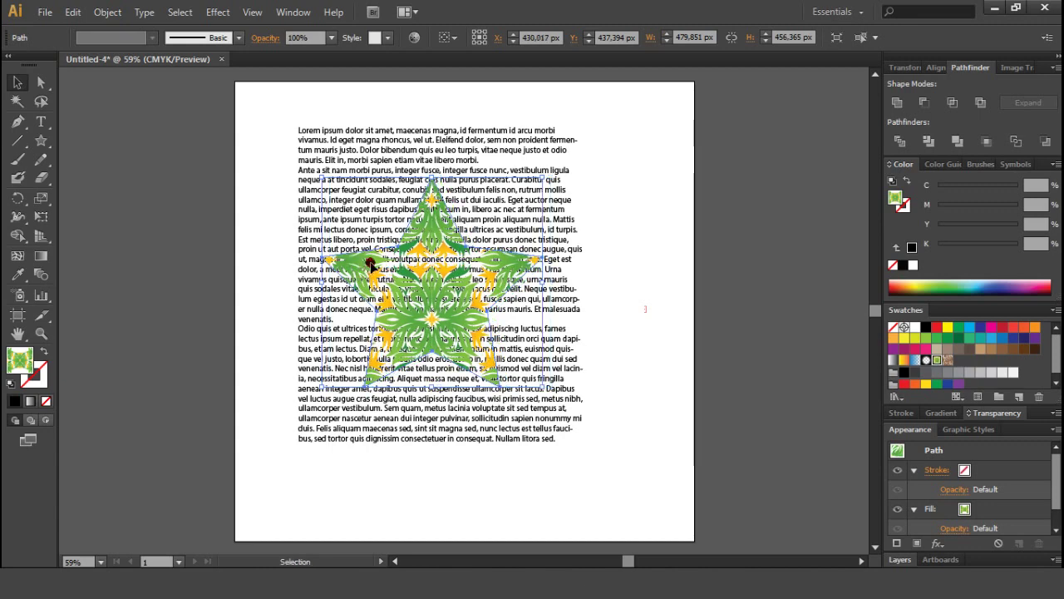
click(470, 153)
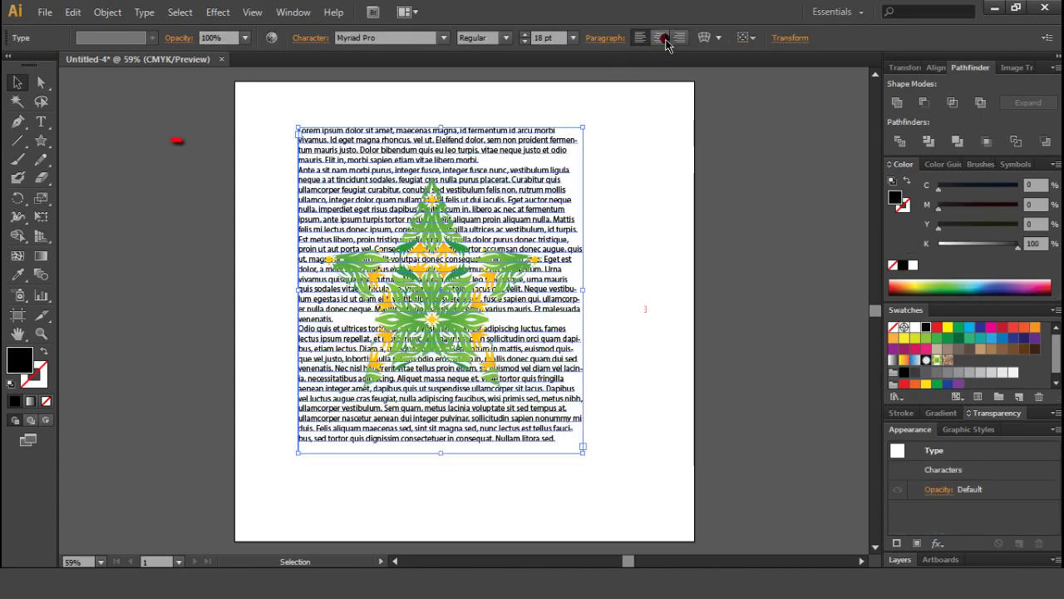
click(598, 194)
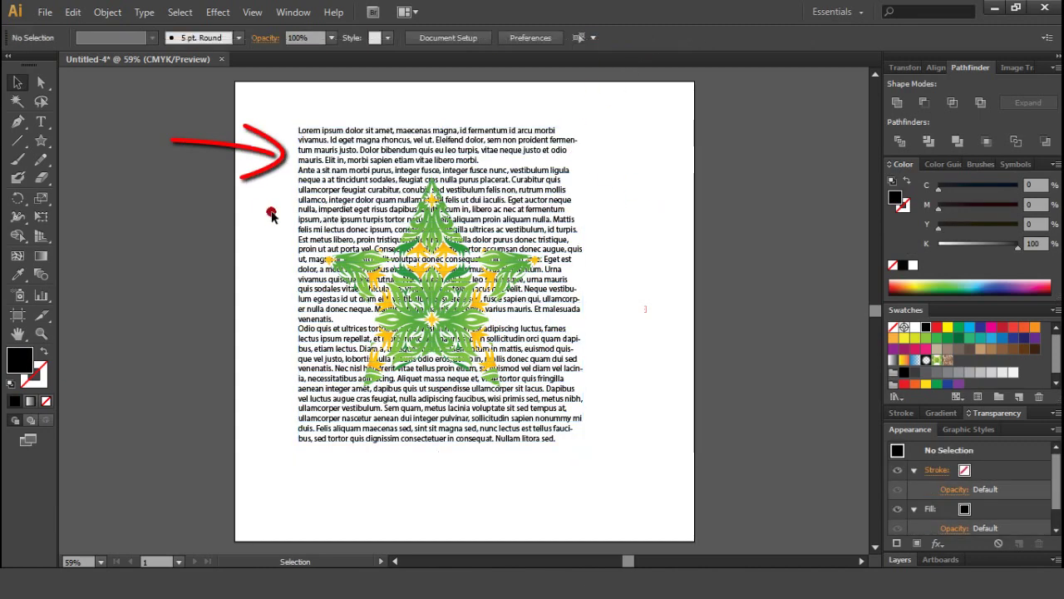
drag(380, 270, 384, 269)
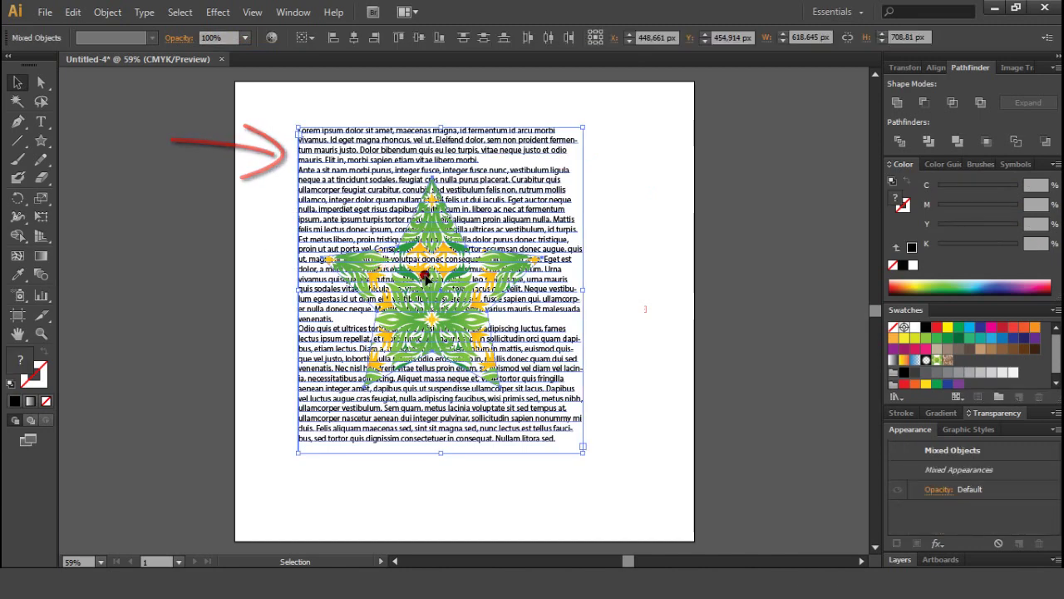
Step: Apply Text Wrap with the default options so text flows around the star
click(118, 18)
mouse_move(137, 450)
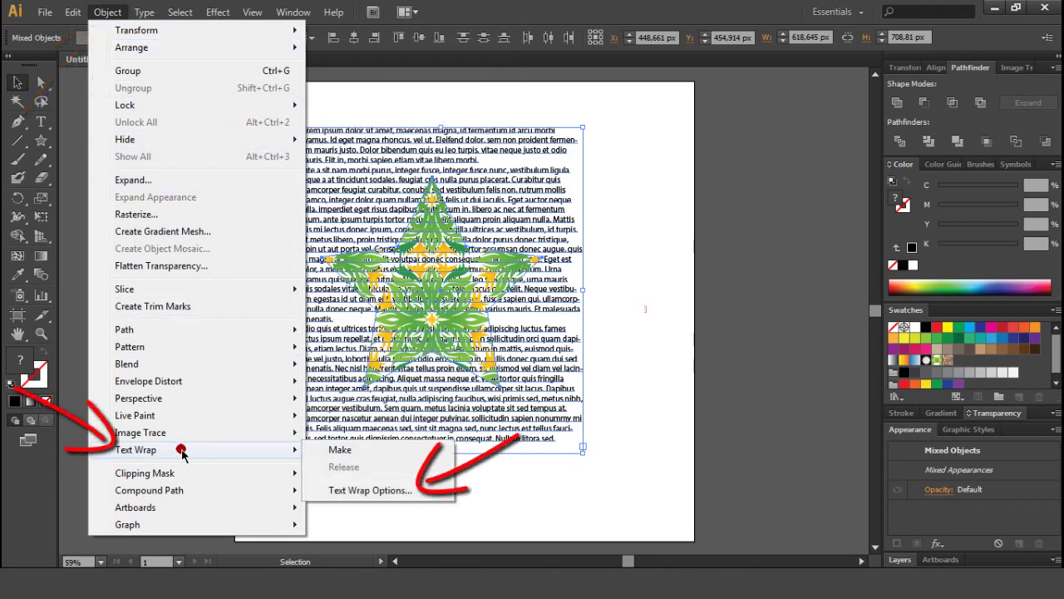
click(341, 490)
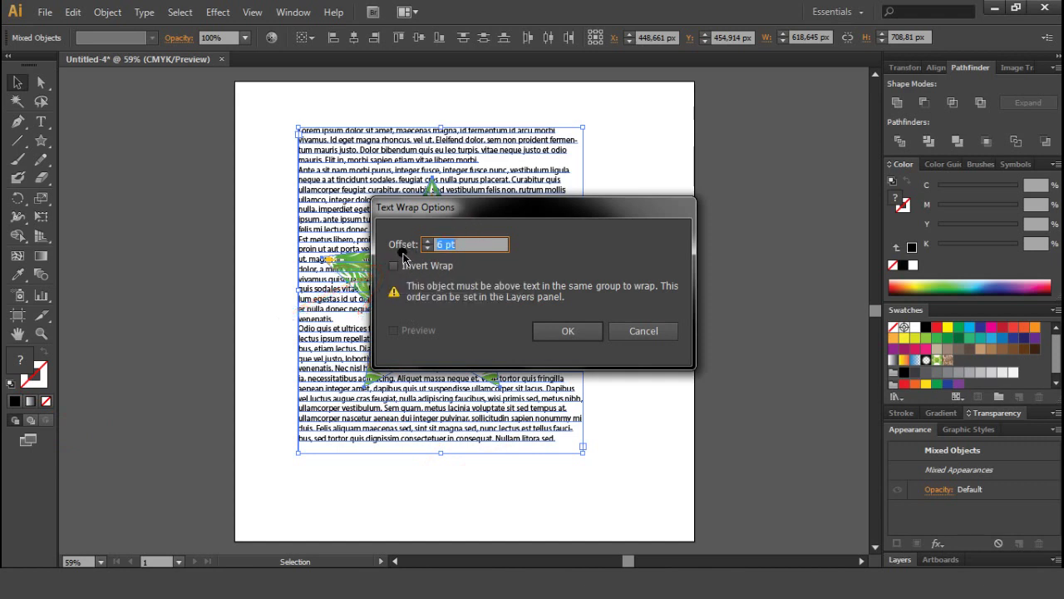
click(563, 330)
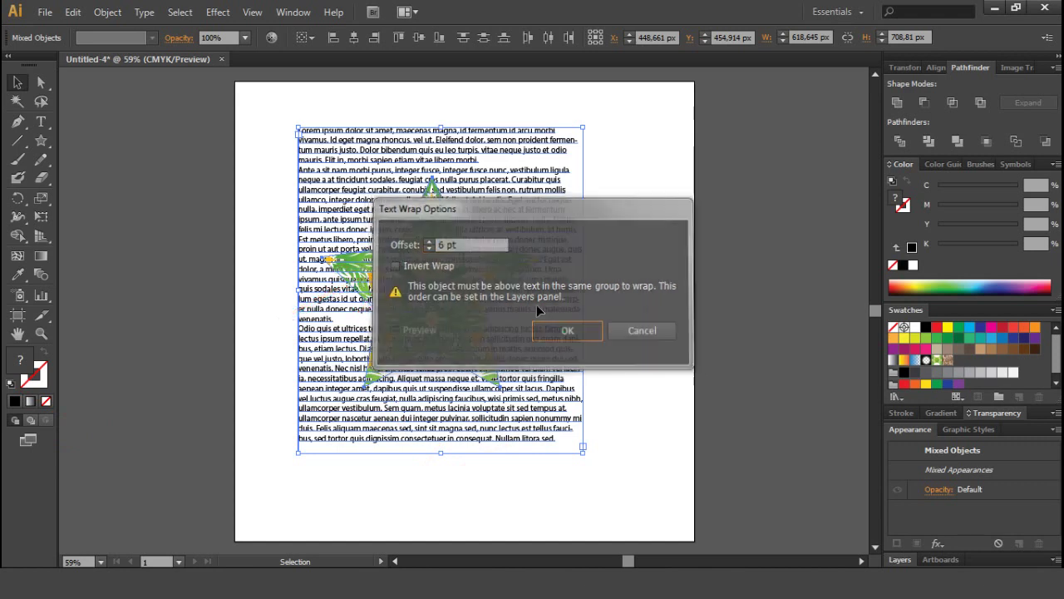
click(107, 12)
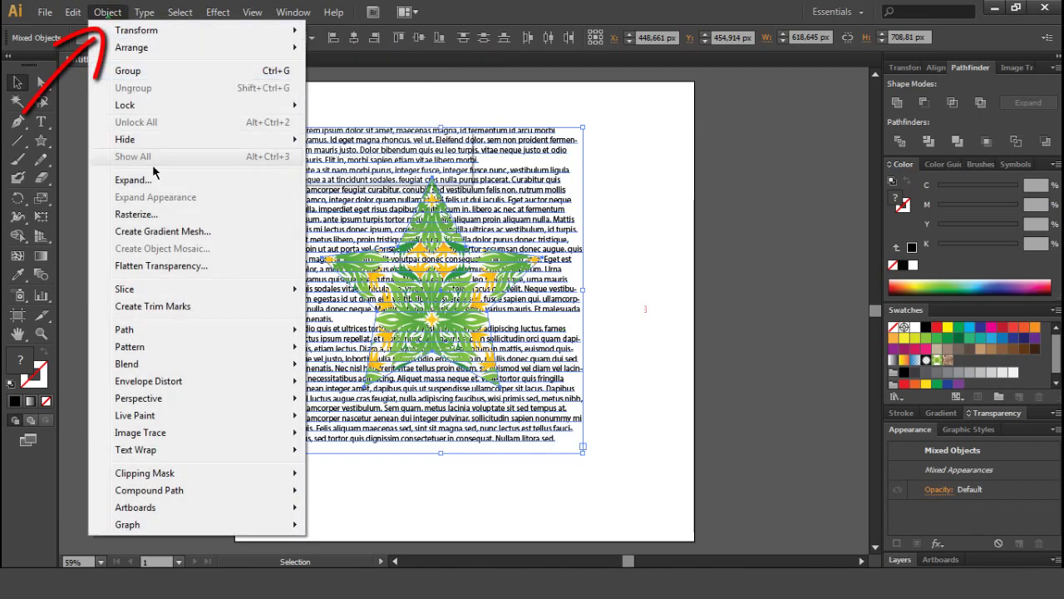
mouse_move(136, 449)
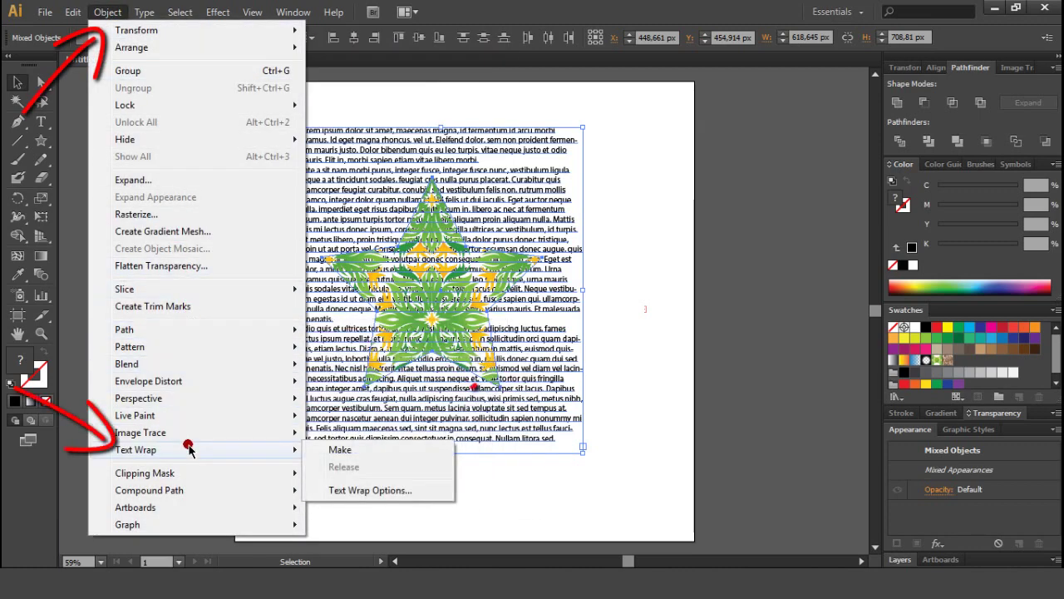
click(350, 451)
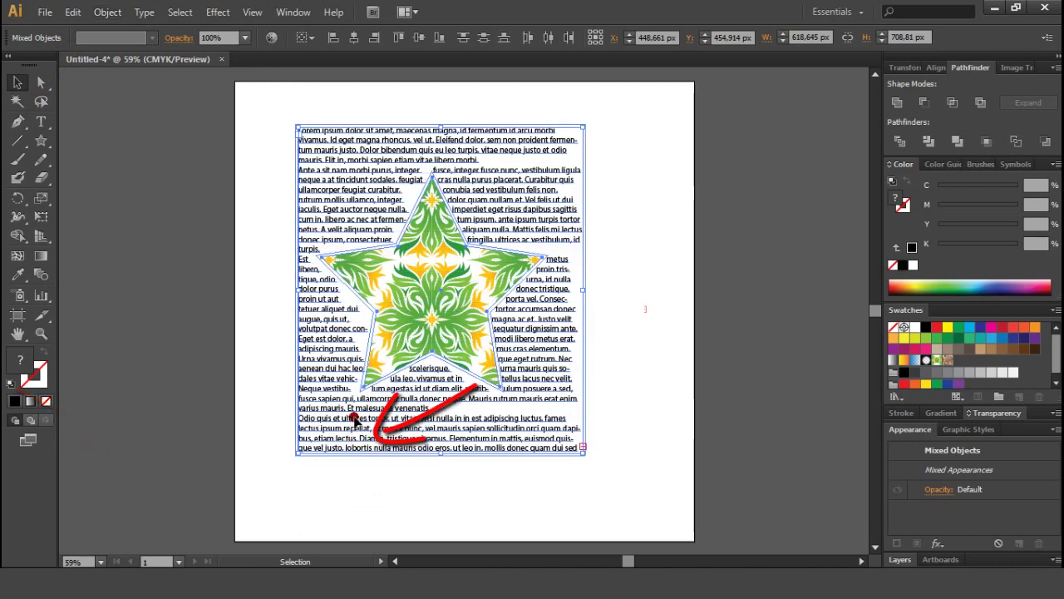
Step: Shift the star within the text and try right-aligning the wrapped text
click(633, 266)
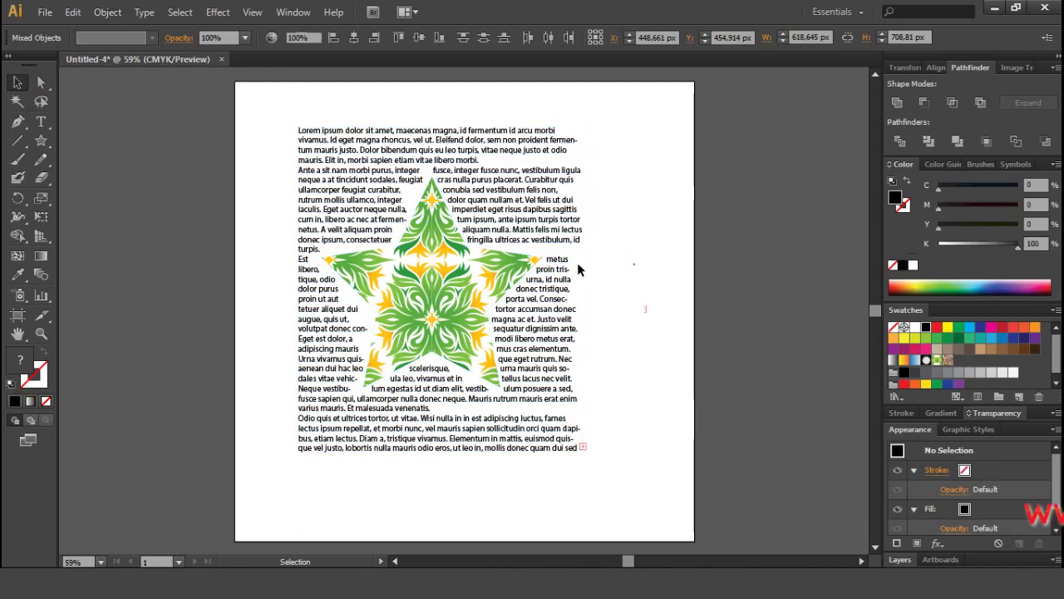
click(472, 270)
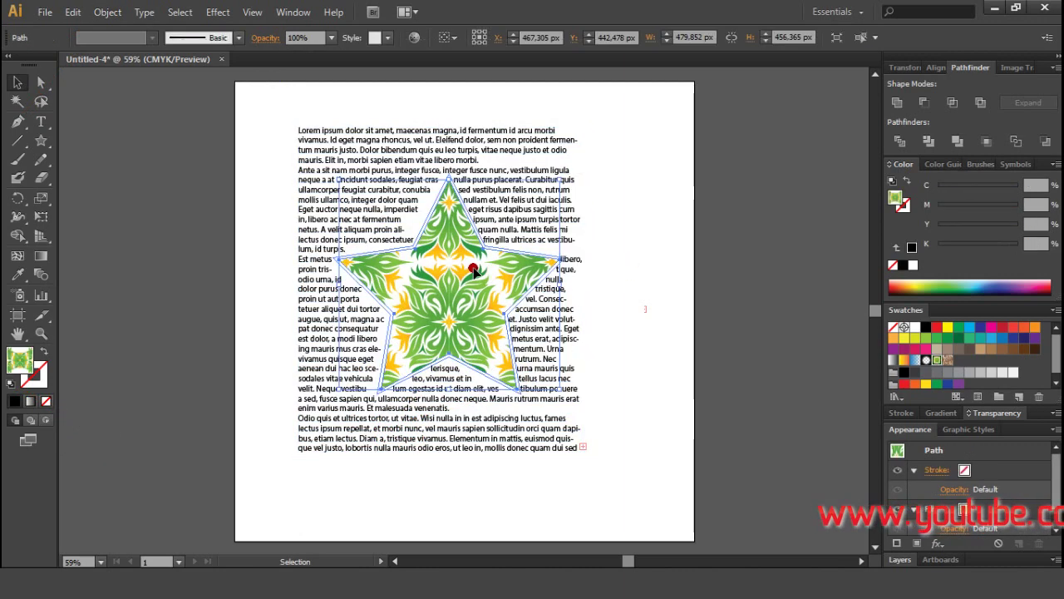
mouse_move(473, 270)
mouse_down()
mouse_move(457, 271)
mouse_move(554, 267)
mouse_up()
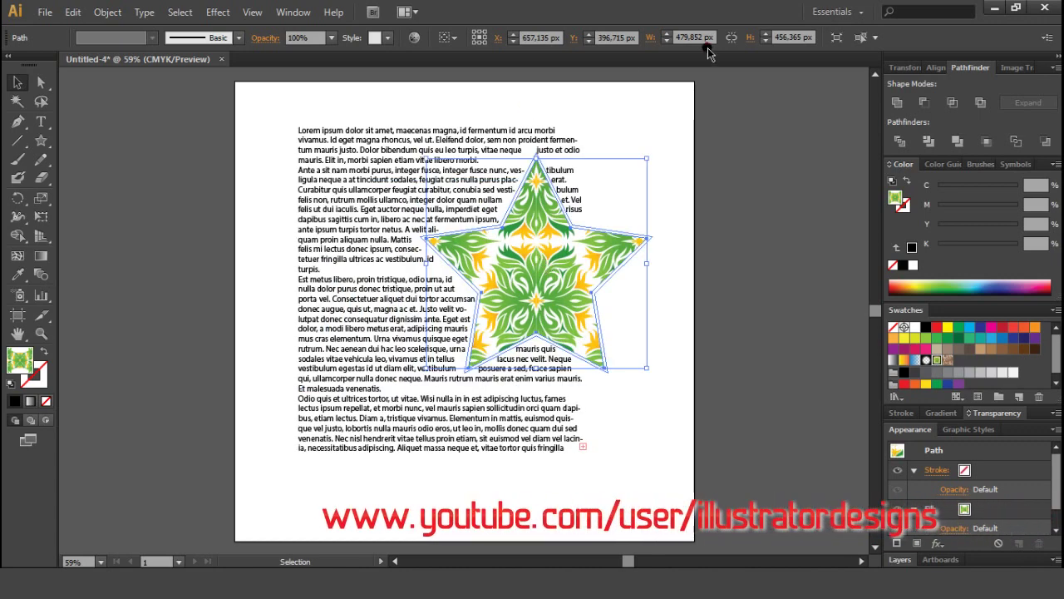
click(324, 194)
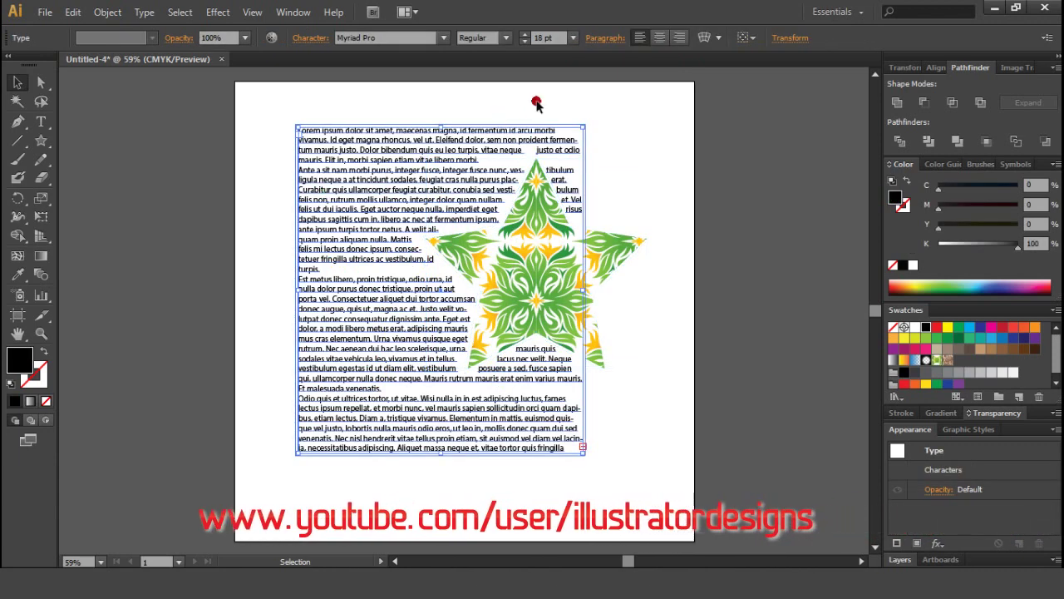
click(677, 38)
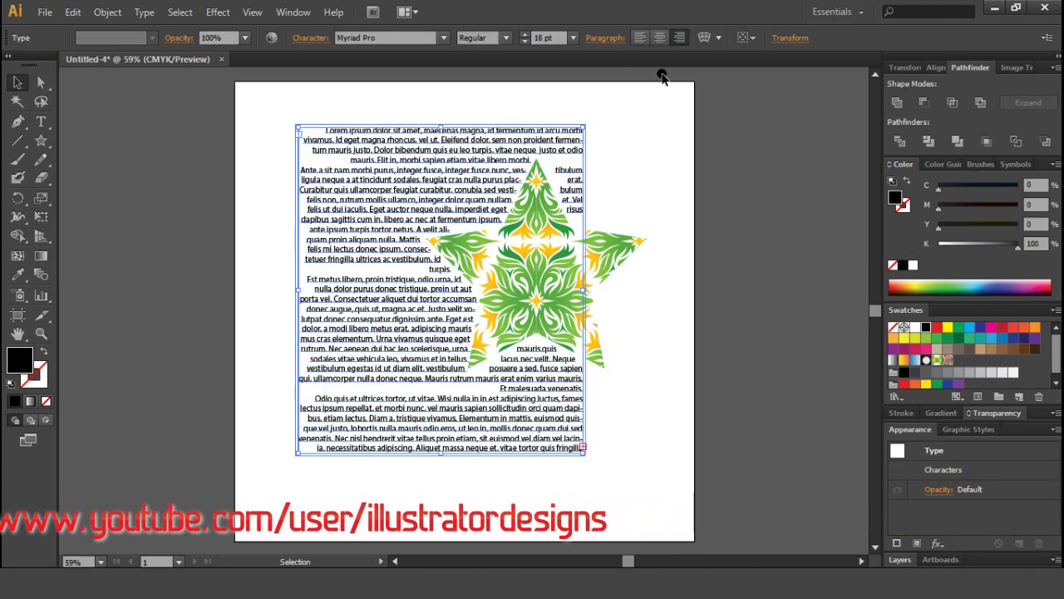
Step: Centre the star in the text block and centre-align the wrapped text
drag(522, 266, 434, 278)
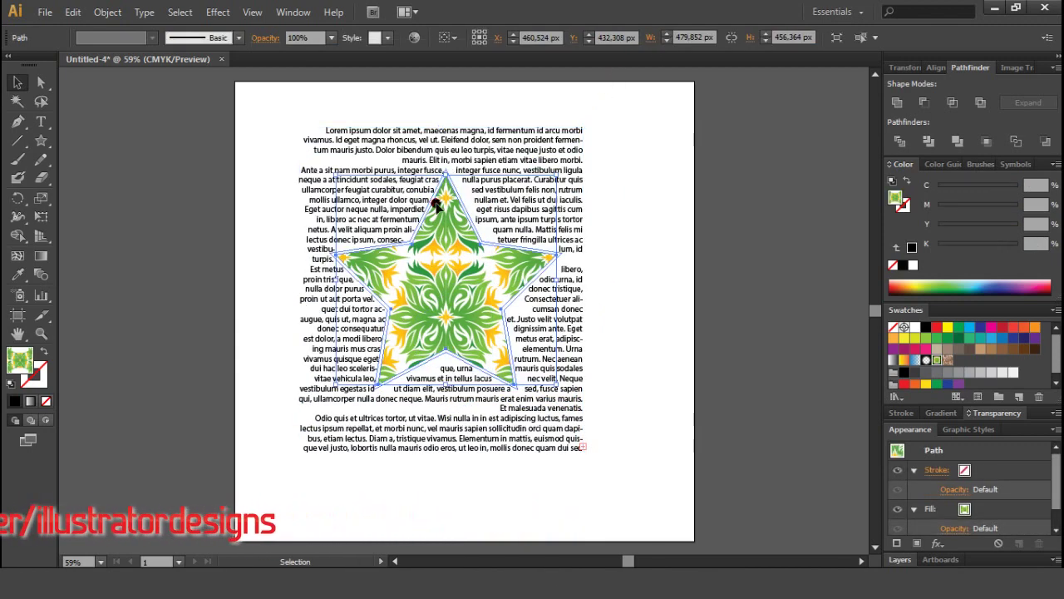
click(522, 153)
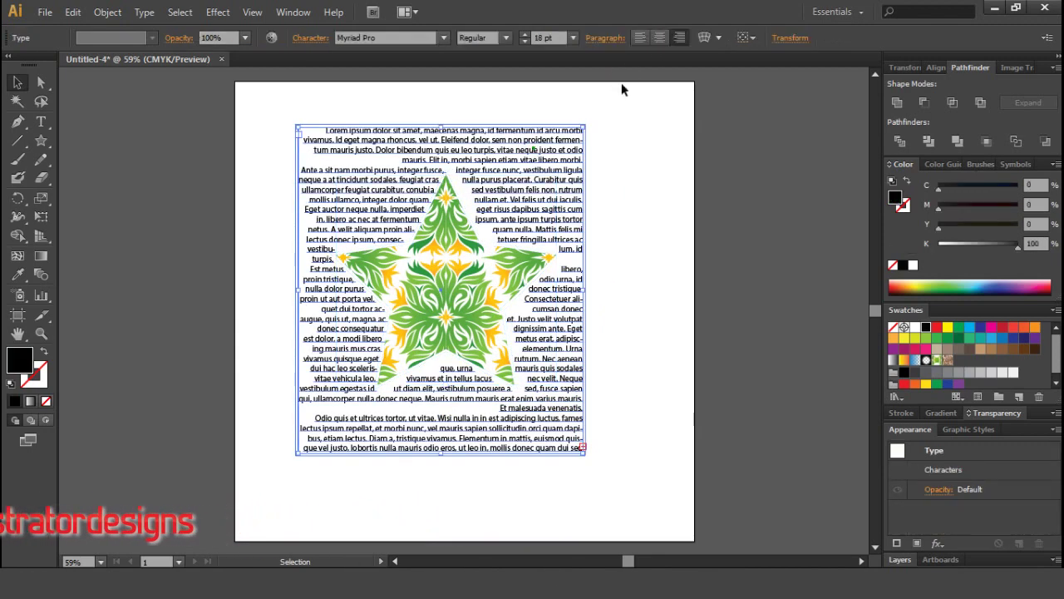
click(659, 37)
click(627, 197)
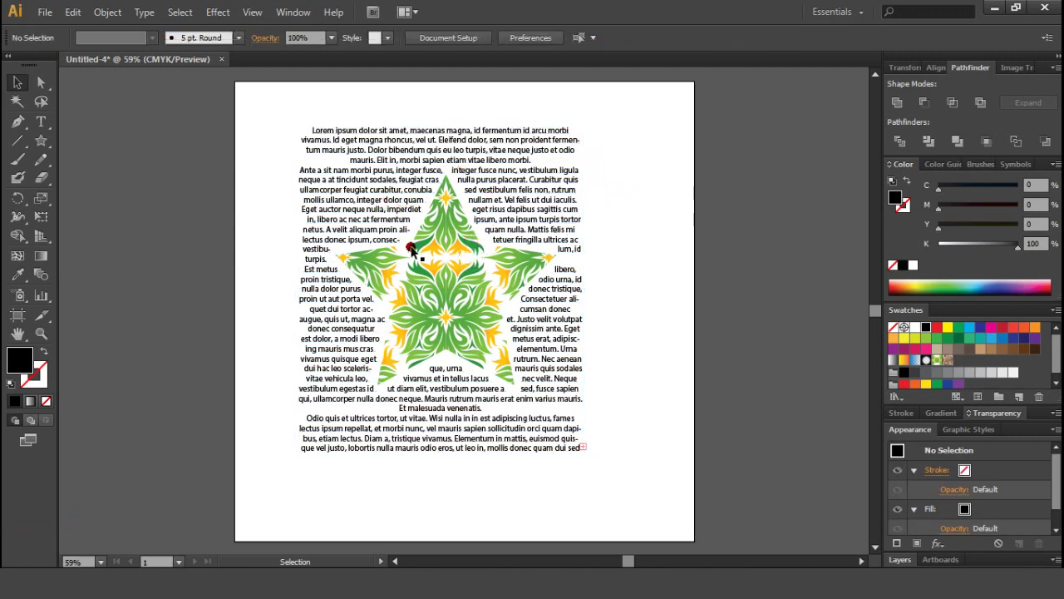
Step: Set all the wrapped text to 24 pt
double_click(386, 201)
triple_click(385, 199)
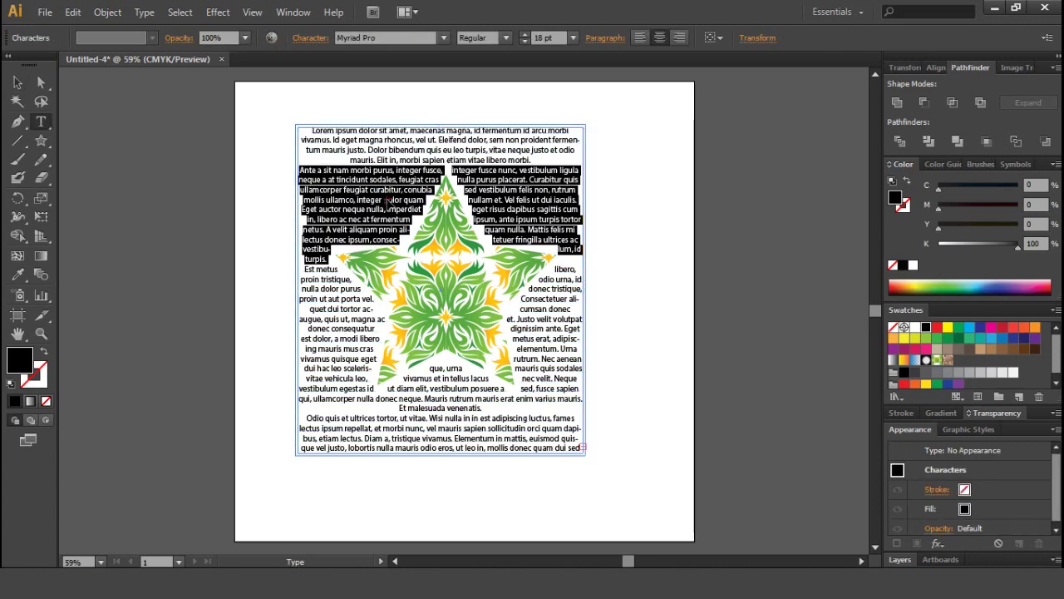
key(ctrl+a)
click(573, 38)
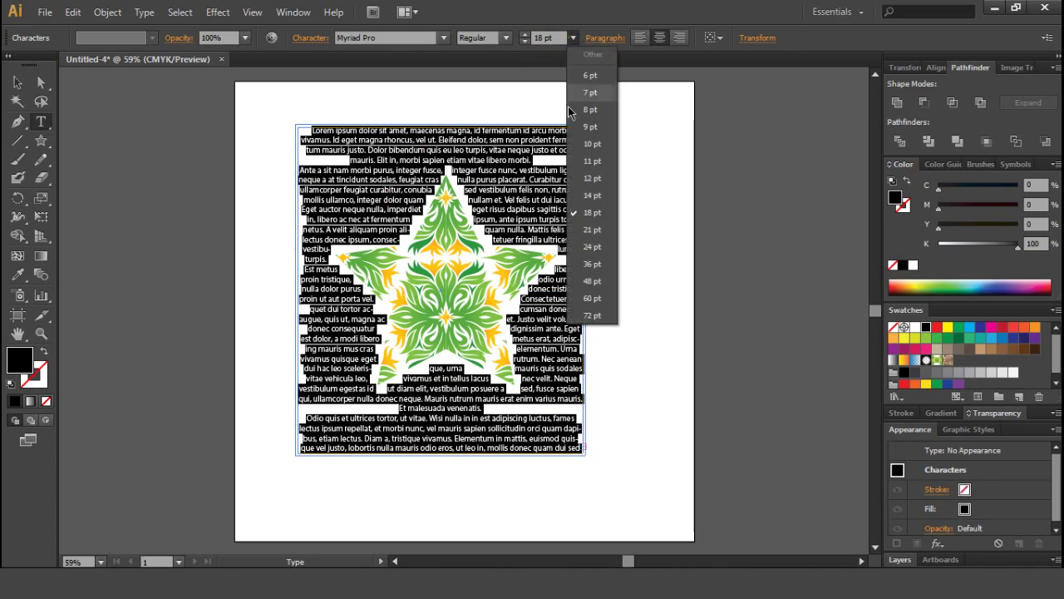
click(580, 248)
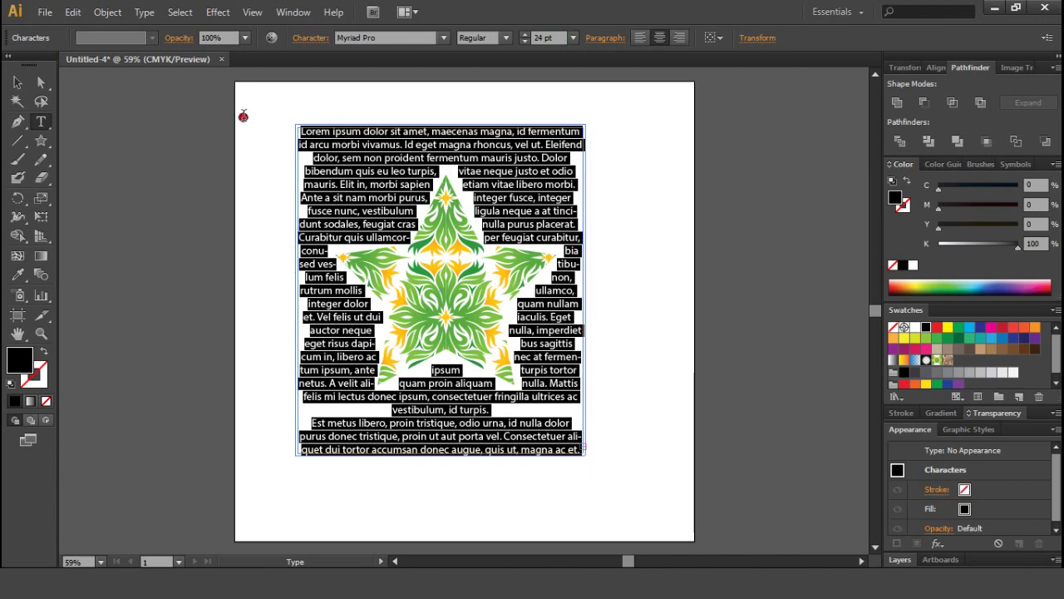
Step: Make the text frame taller and wider, then move it up on the page
click(17, 83)
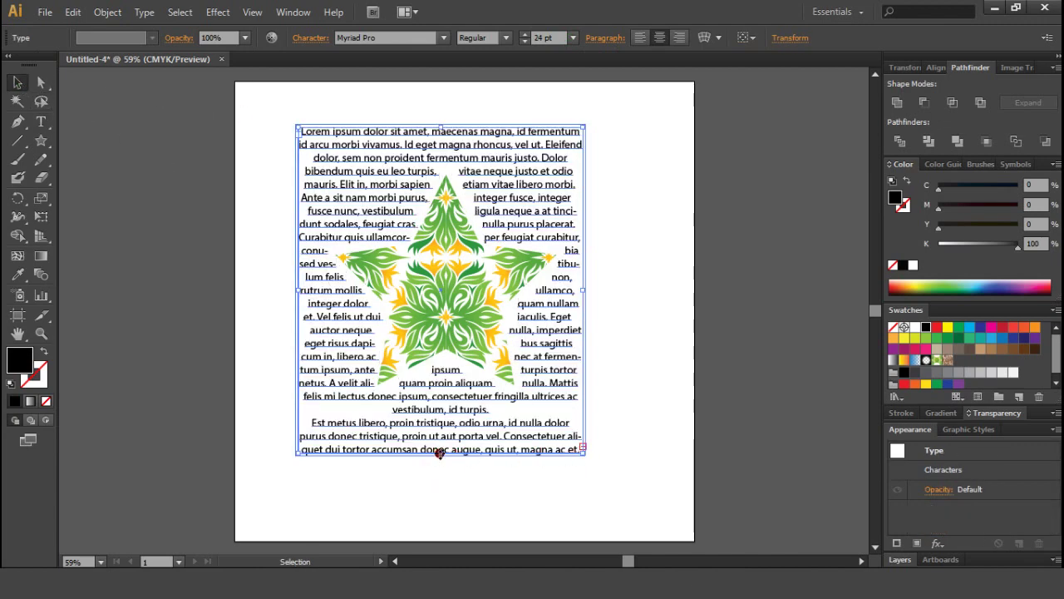
drag(440, 453, 440, 497)
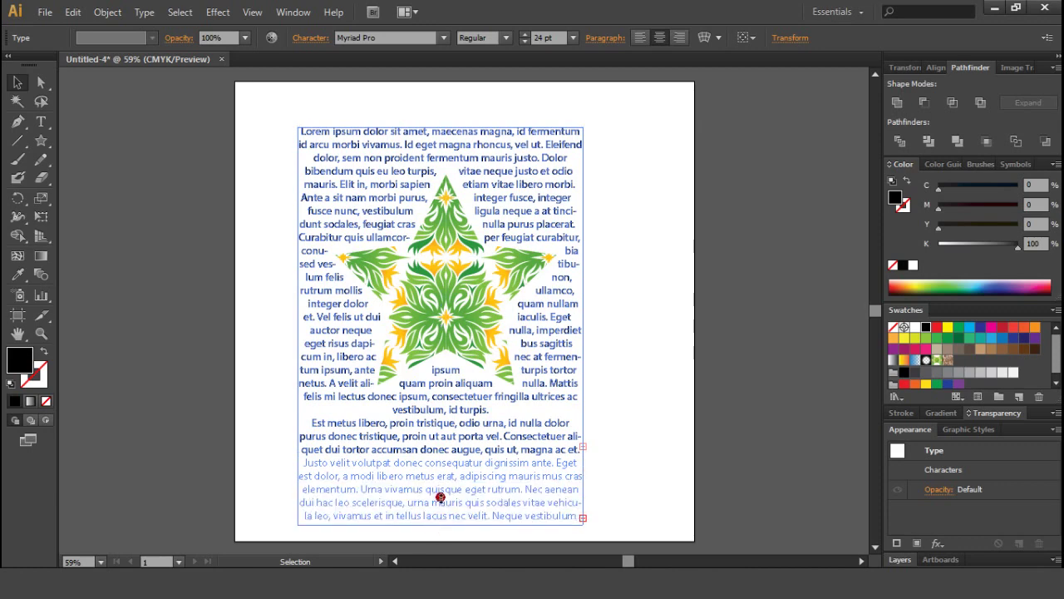
drag(583, 328, 631, 327)
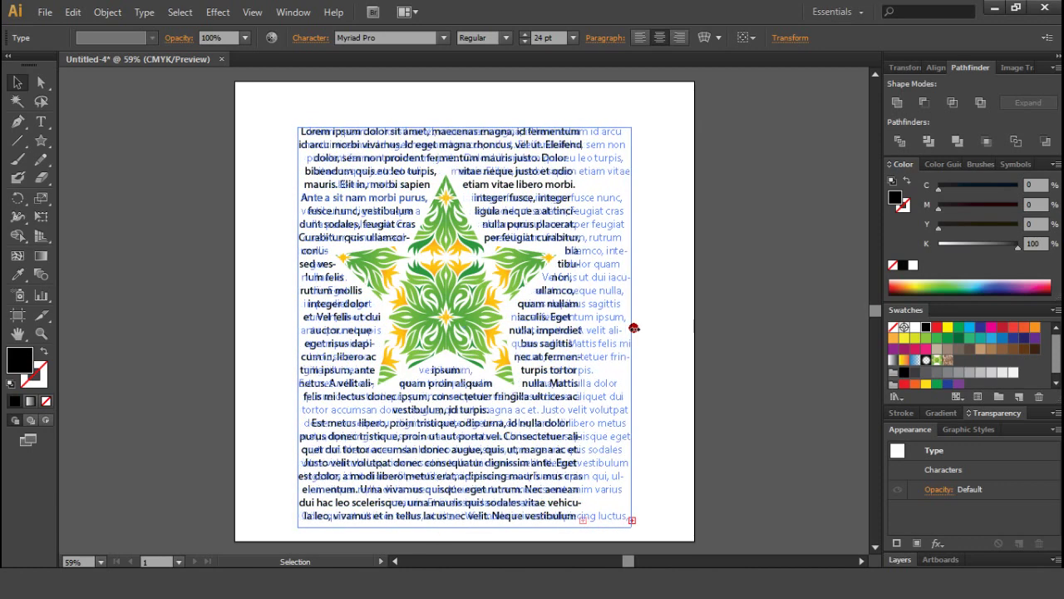
drag(632, 327, 579, 288)
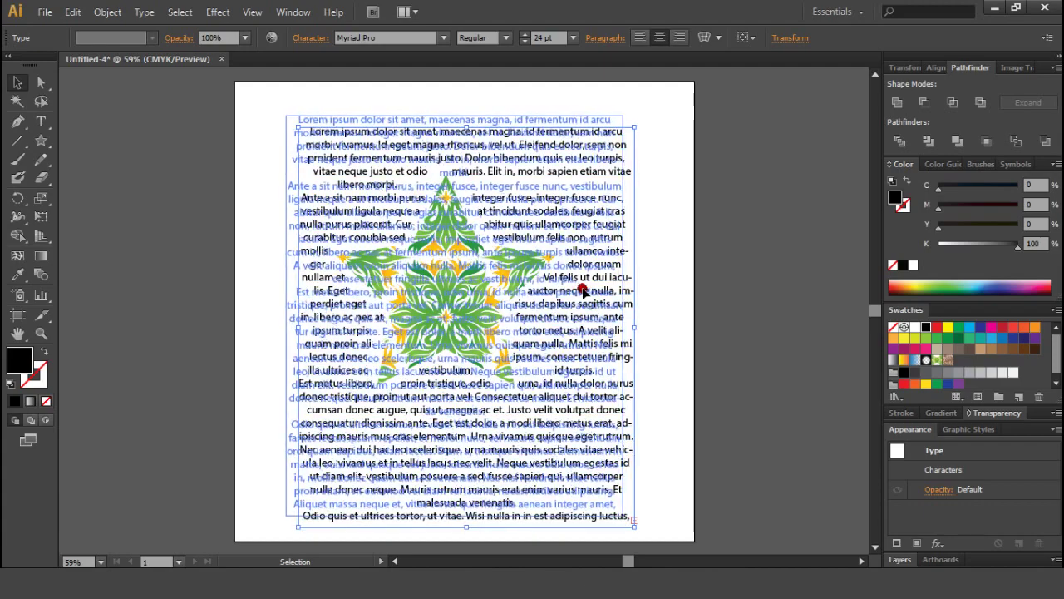
drag(576, 333, 574, 312)
click(669, 300)
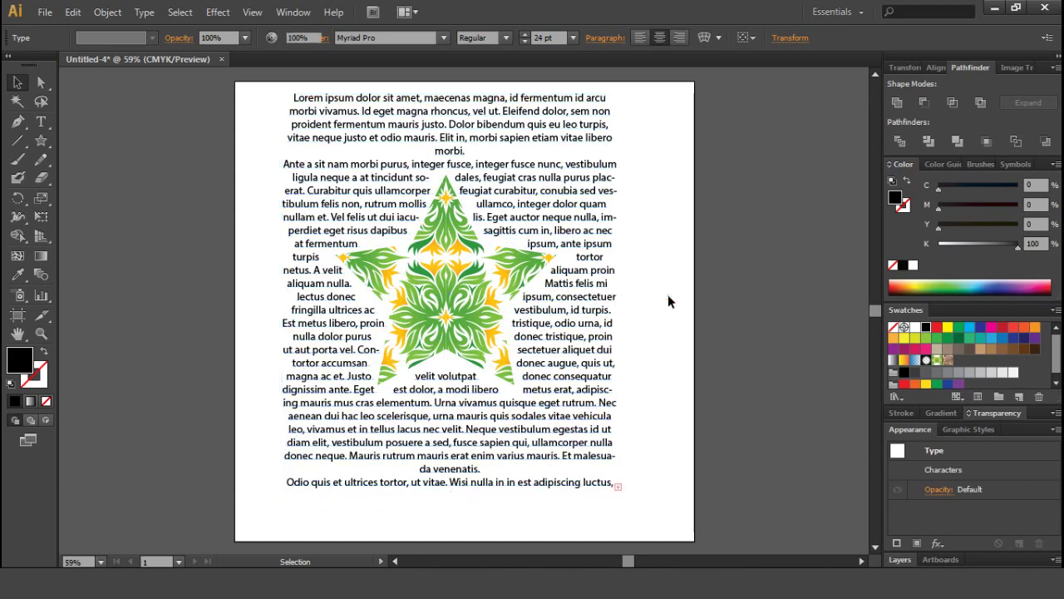